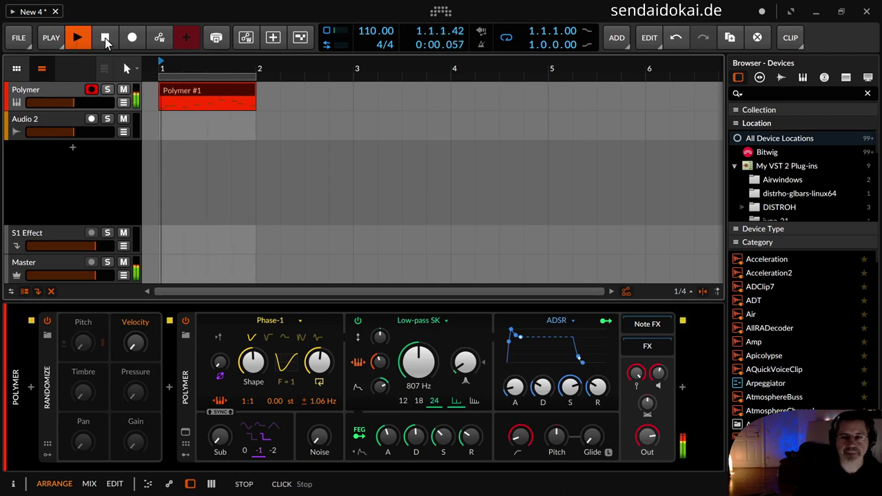
- Stop playback and inspect the Randomize device's remote controls, modulator slots and randomization parameters
{"action": "left_click", "coordinate": [105, 40]}
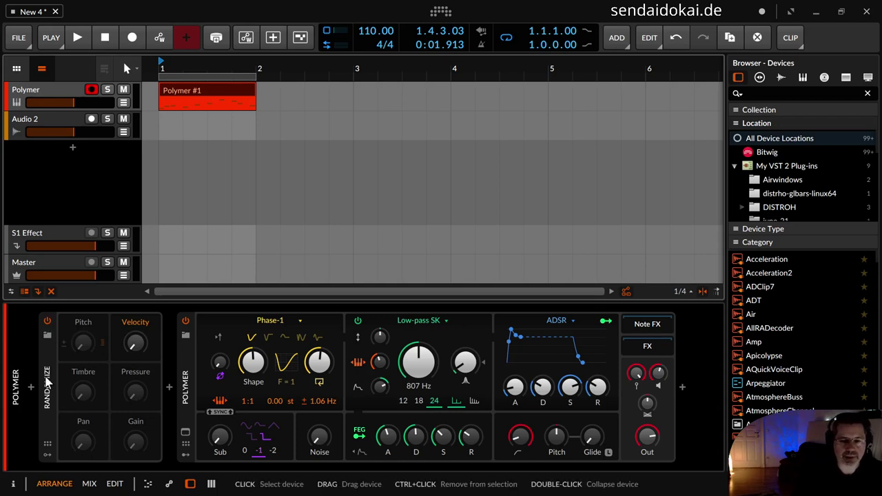
{"action": "left_click", "coordinate": [47, 445]}
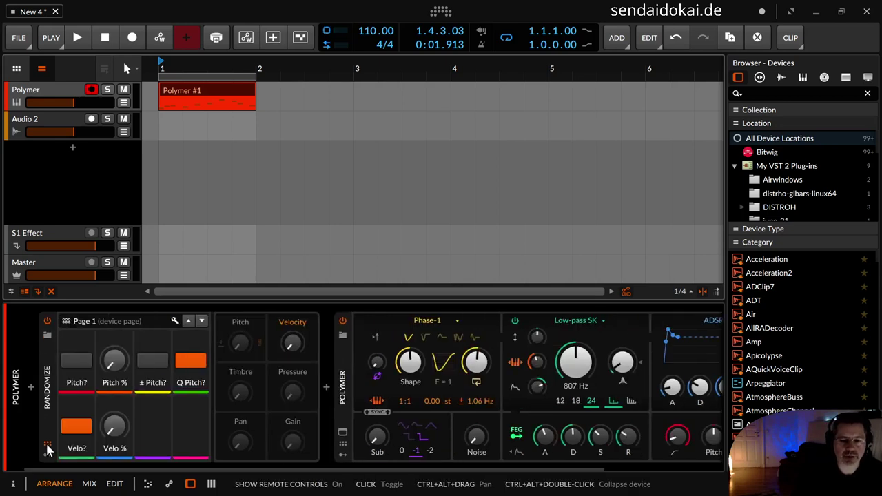
{"action": "left_click", "coordinate": [46, 446]}
{"action": "left_click", "coordinate": [45, 458]}
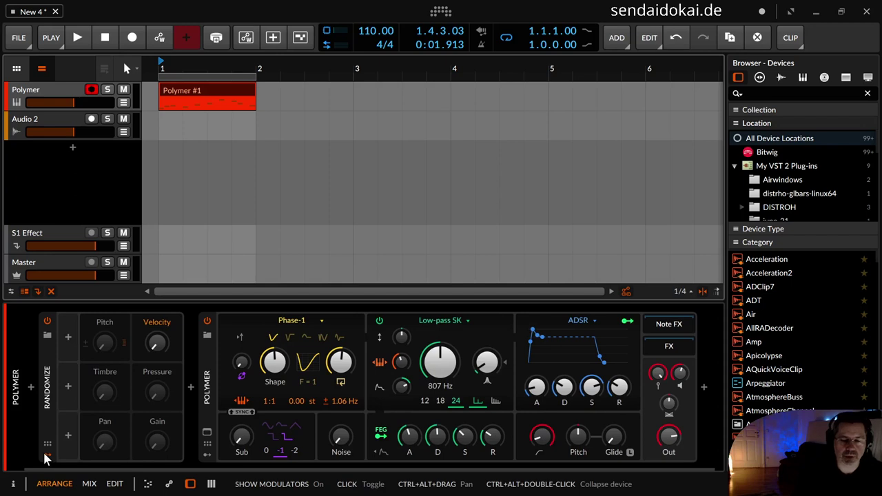
{"action": "left_click", "coordinate": [45, 456]}
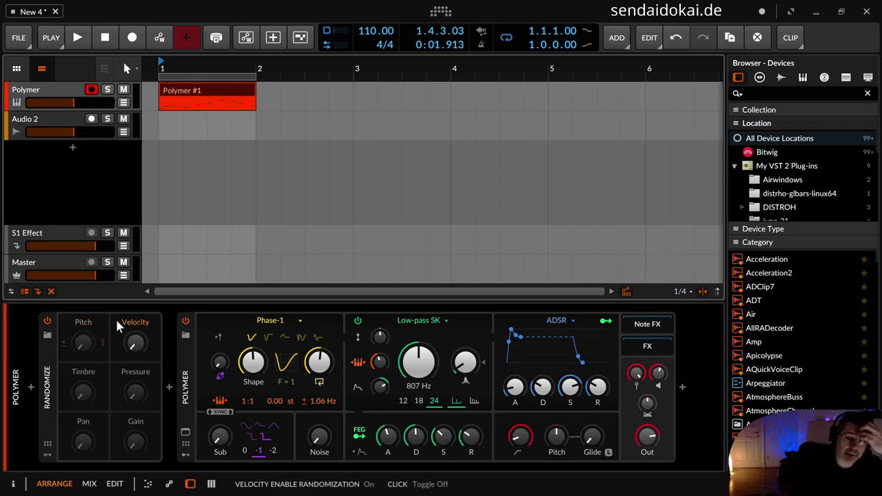
{"action": "left_click", "coordinate": [82, 322]}
{"action": "left_click", "coordinate": [95, 327]}
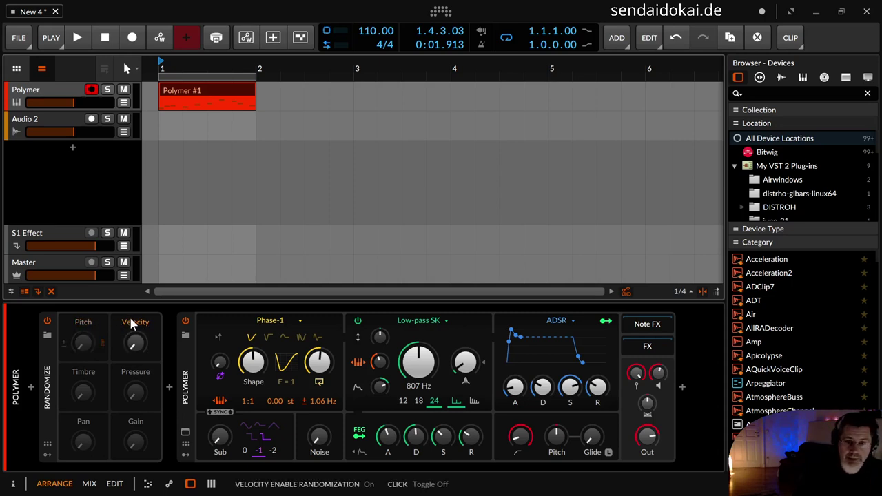
- Open the Polymer #1 clip, inspect the first note's velocity and expression properties, and return to the arrangement
{"action": "double_click", "coordinate": [182, 98]}
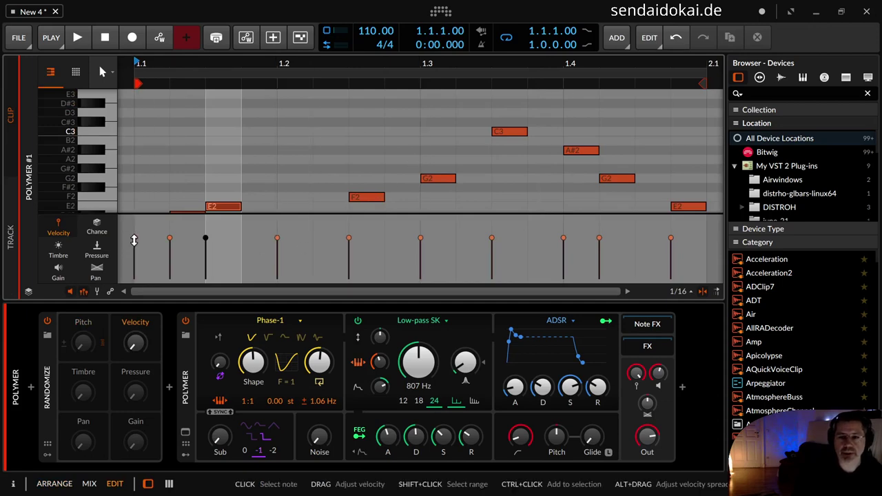
{"action": "left_click", "coordinate": [135, 240]}
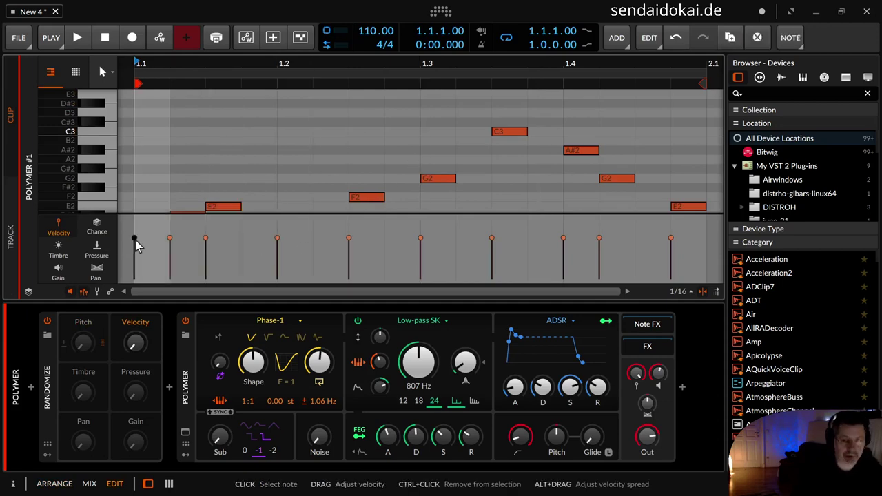
{"action": "key", "text": "i"}
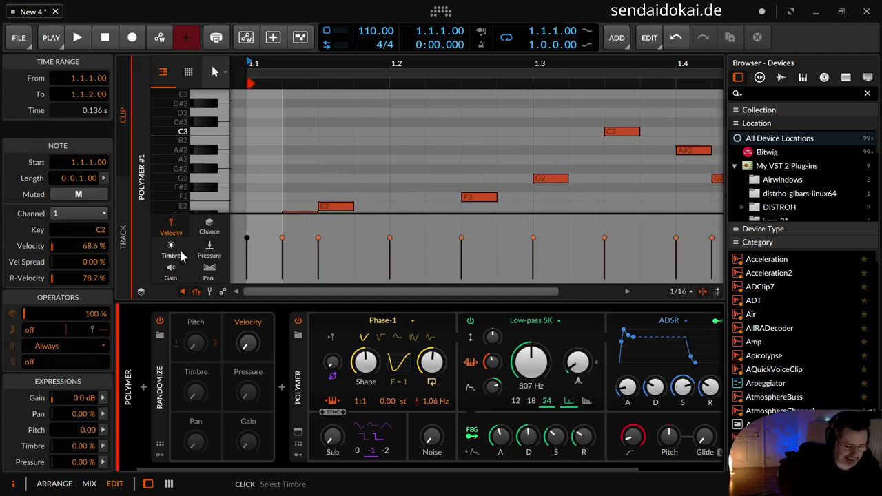
{"action": "key", "text": "i"}
{"action": "key", "text": "alt+1"}
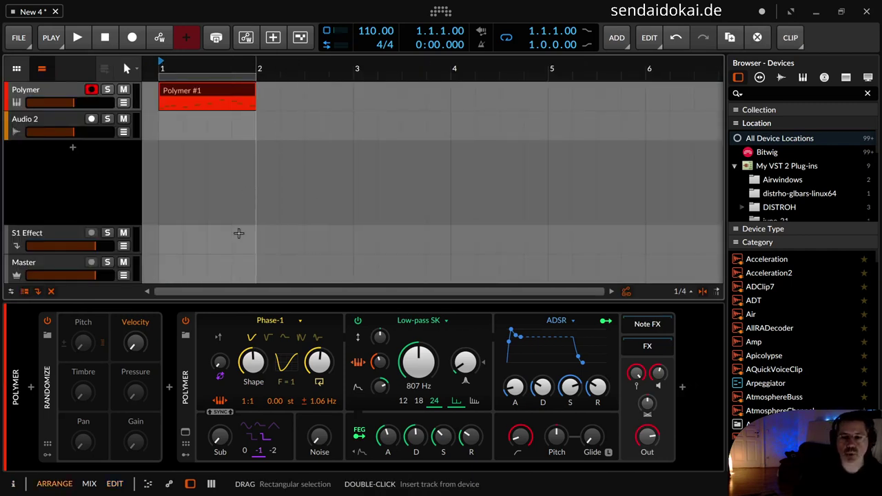
- Play the clip and raise Randomize's velocity random amount to 62.3%, finishing slightly lower
{"action": "left_click_drag", "start_coordinate": [135, 343], "coordinate": [136, 342]}
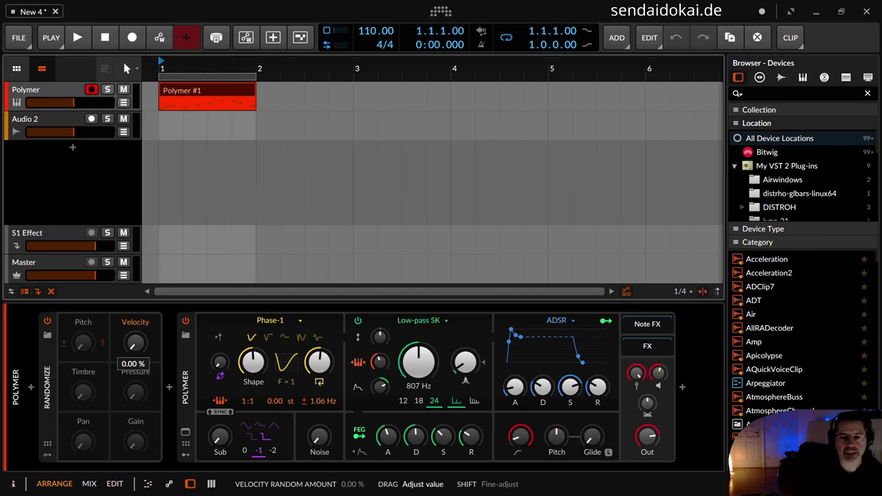
{"action": "left_click", "coordinate": [137, 347]}
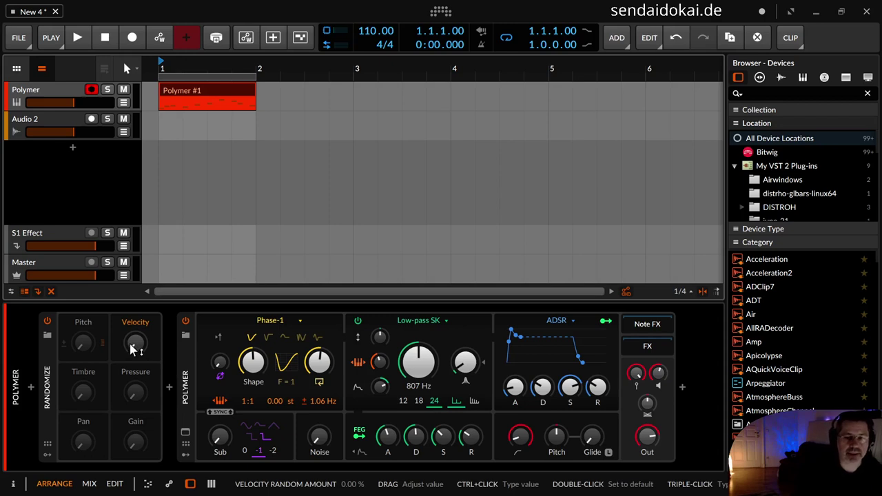
{"action": "key", "text": "space"}
{"action": "left_click_drag", "start_coordinate": [133, 349], "coordinate": [133, 306]}
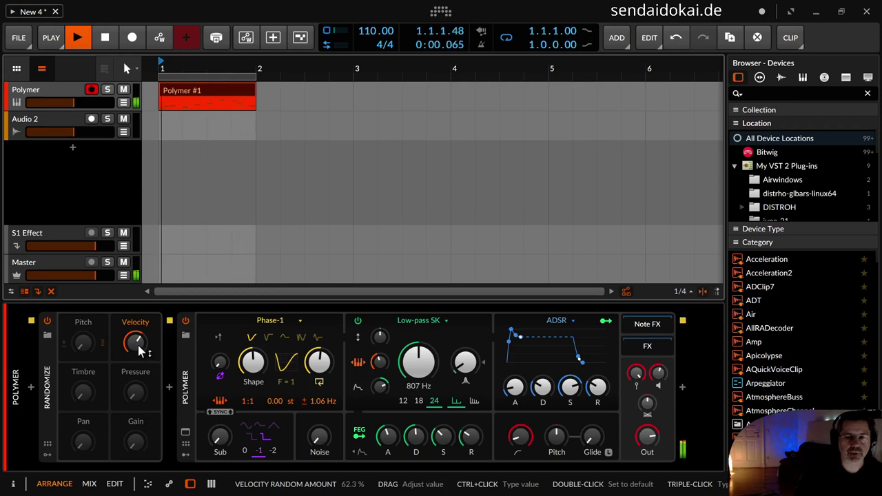
{"action": "left_click_drag", "start_coordinate": [137, 344], "coordinate": [135, 343]}
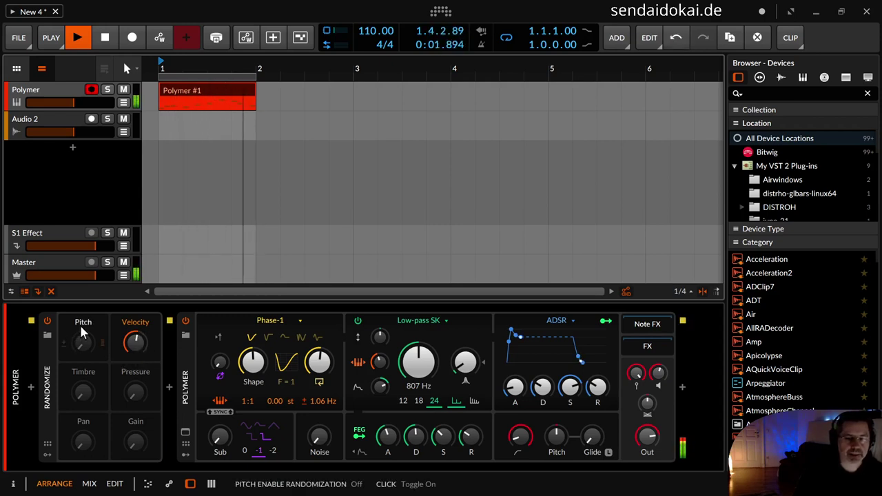
- Enable pitch randomization with a random amount of +14.96 st, stop playback, and toggle its quantization
{"action": "left_click_drag", "start_coordinate": [82, 347], "coordinate": [82, 335]}
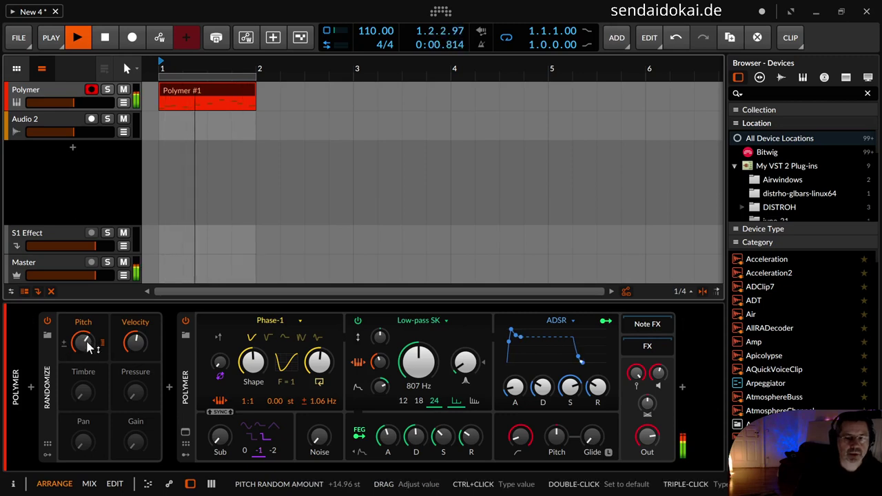
{"action": "key", "text": "space"}
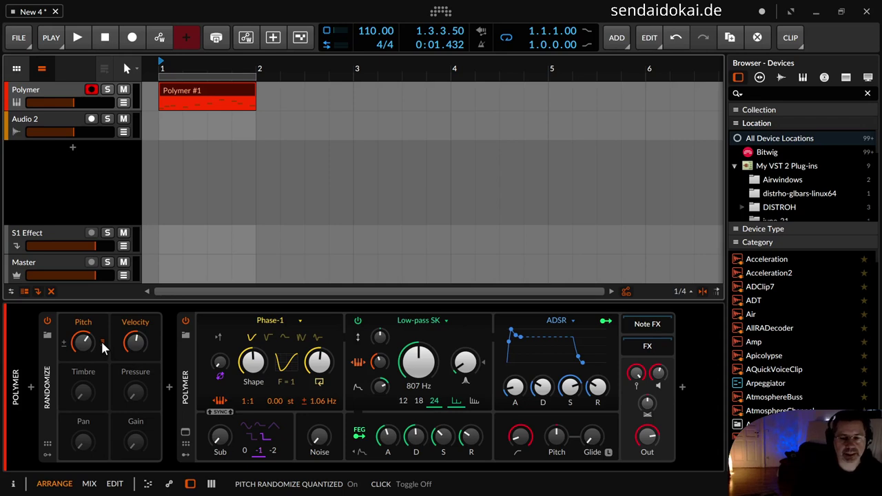
{"action": "left_click", "coordinate": [102, 344]}
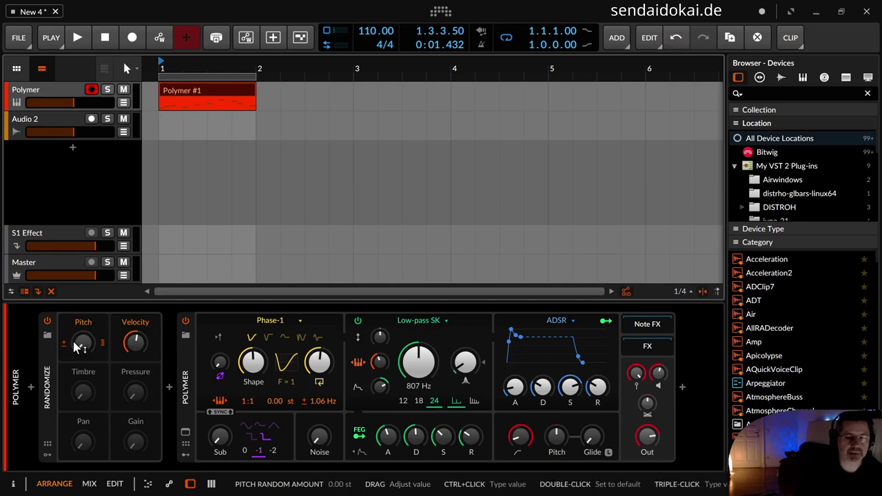
- Play the clip with bipolar, quantized pitch randomization and raise the pitch random amount to +13.84 st
{"action": "key", "text": "space"}
{"action": "left_click_drag", "start_coordinate": [81, 342], "coordinate": [82, 341]}
{"action": "key", "text": "space"}
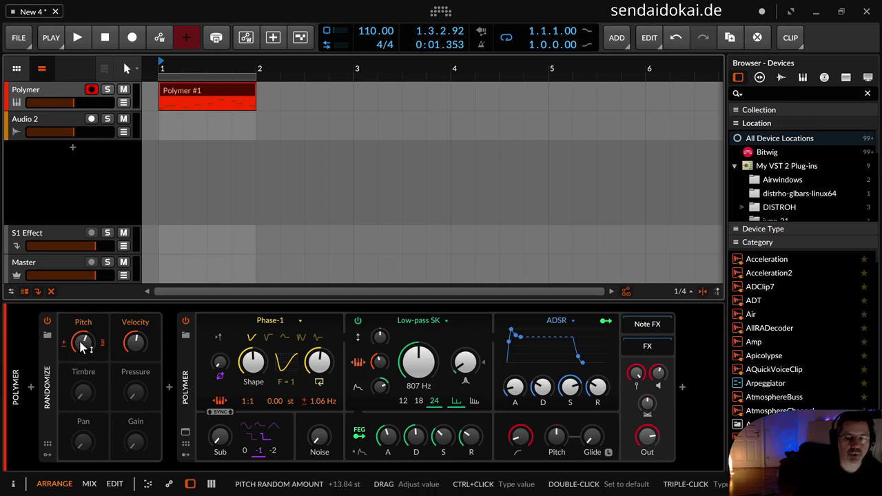
{"action": "key", "text": "space"}
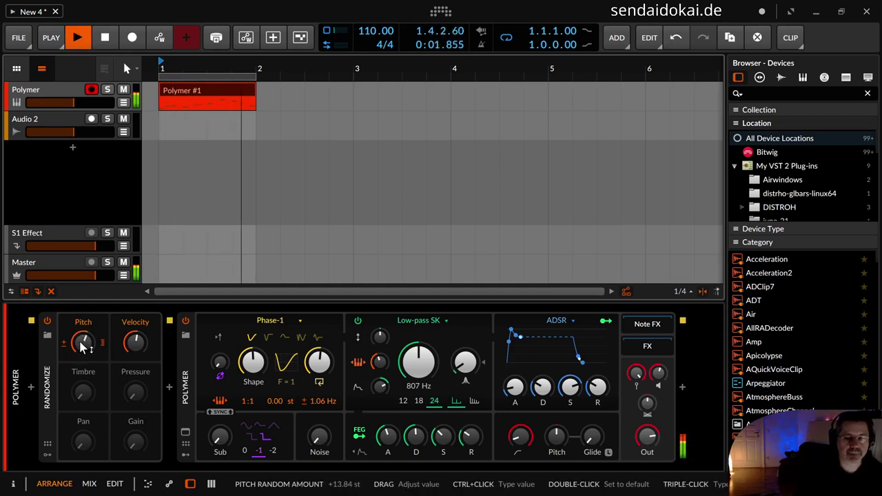
- Reset the velocity and pitch random amounts to zero, stop playback, and disable both randomizations
{"action": "left_click_drag", "start_coordinate": [133, 351], "coordinate": [137, 353]}
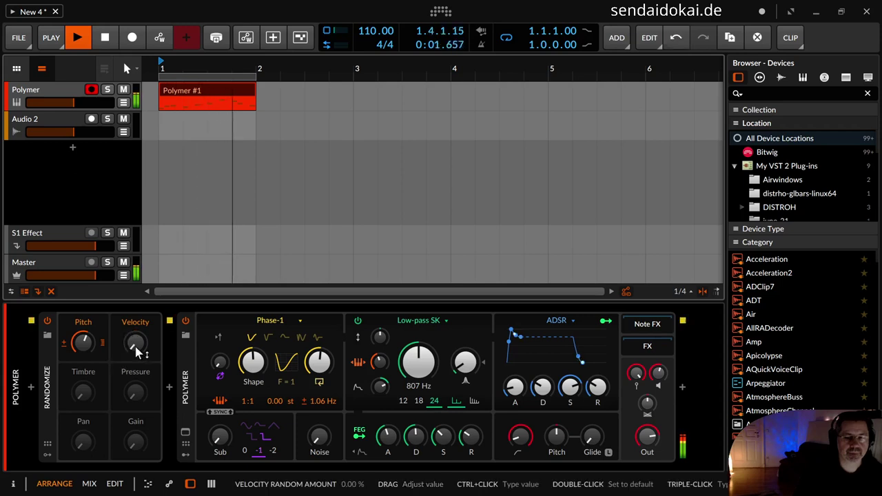
{"action": "mouse_move", "coordinate": [82, 341]}
{"action": "left_mouse_down"}
{"action": "mouse_move", "coordinate": [82, 353]}
{"action": "mouse_move", "coordinate": [82, 341]}
{"action": "left_mouse_up"}
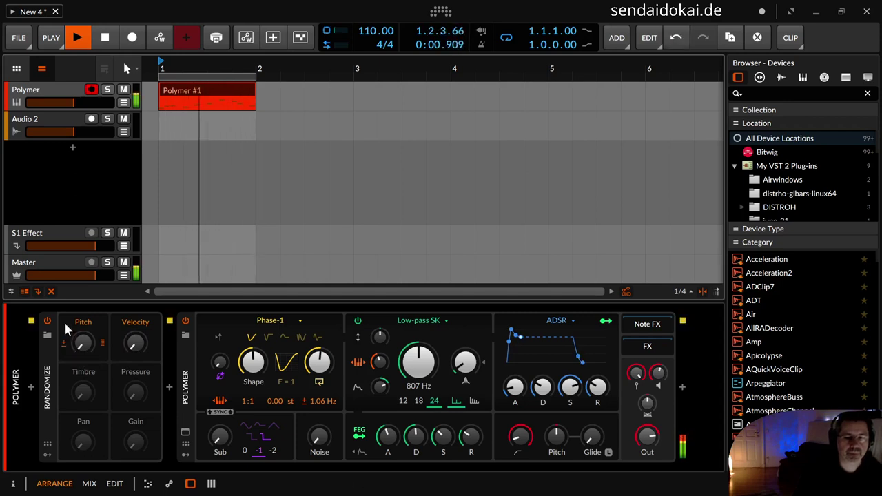
{"action": "key", "text": "space"}
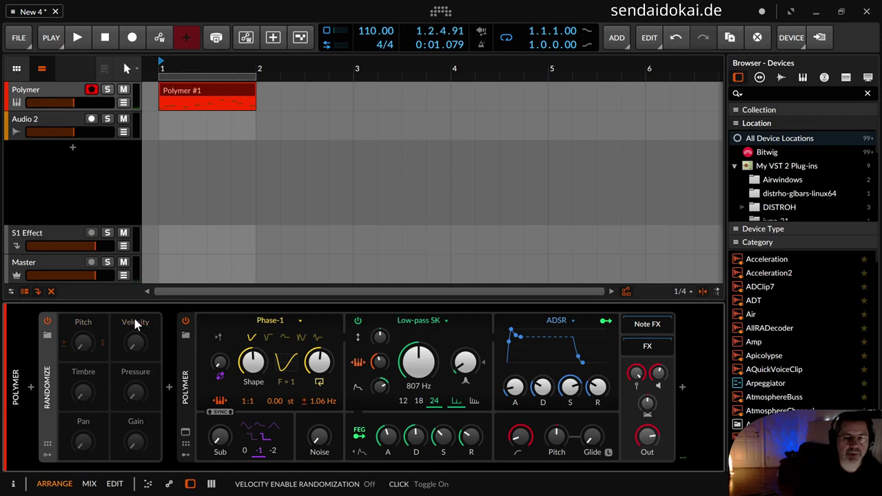
- Show Polymer's modulators, enable timbre randomization in Randomize, and raise its random amount to 99% during playback
{"action": "left_click", "coordinate": [185, 455]}
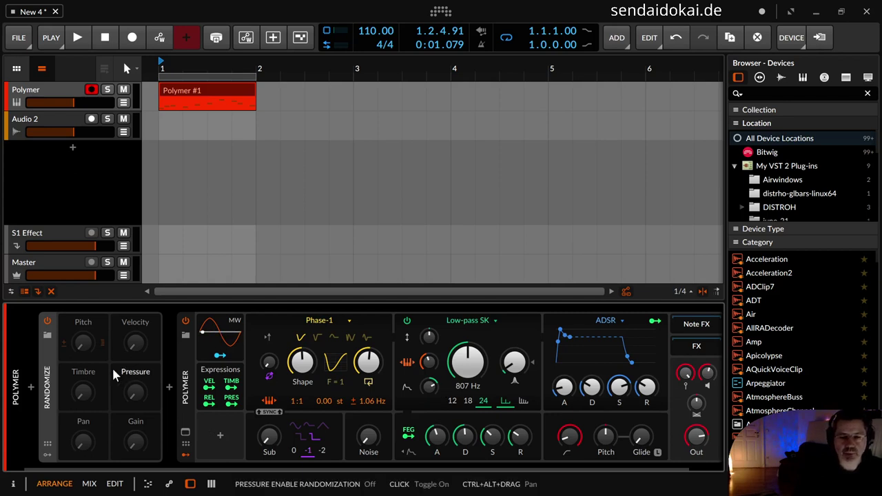
{"action": "left_click", "coordinate": [83, 372]}
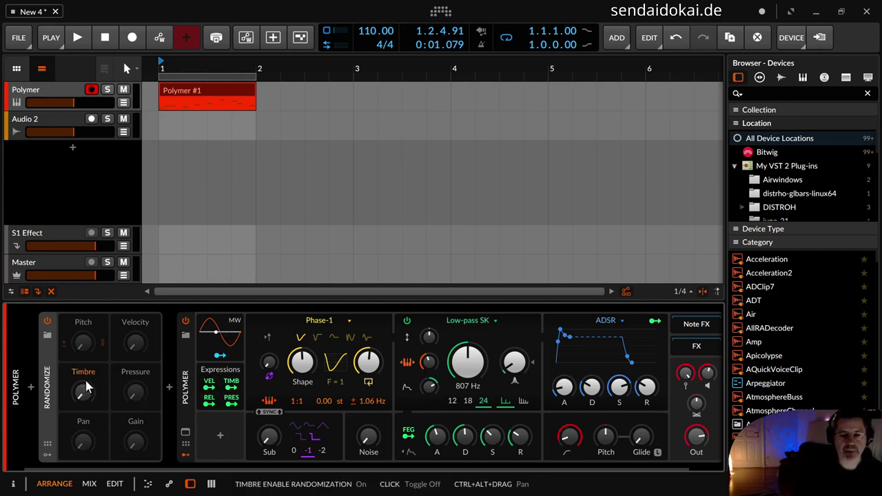
{"action": "key", "text": "space"}
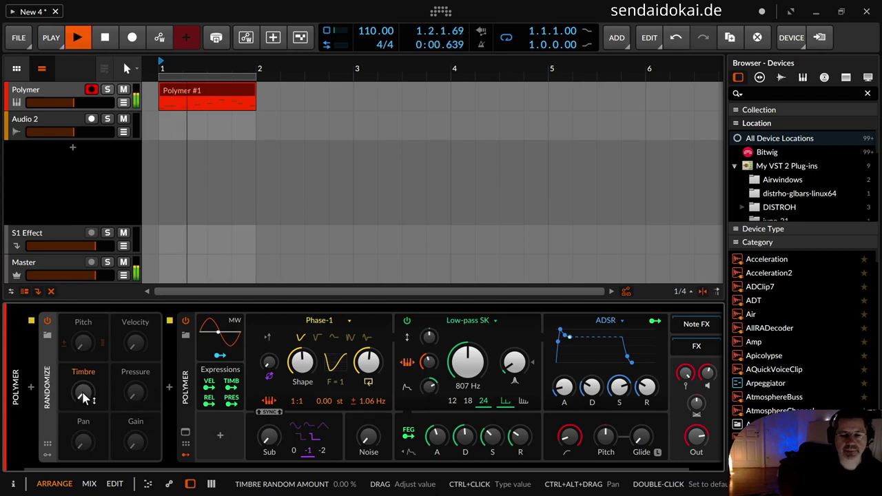
{"action": "left_click_drag", "start_coordinate": [83, 397], "coordinate": [84, 269]}
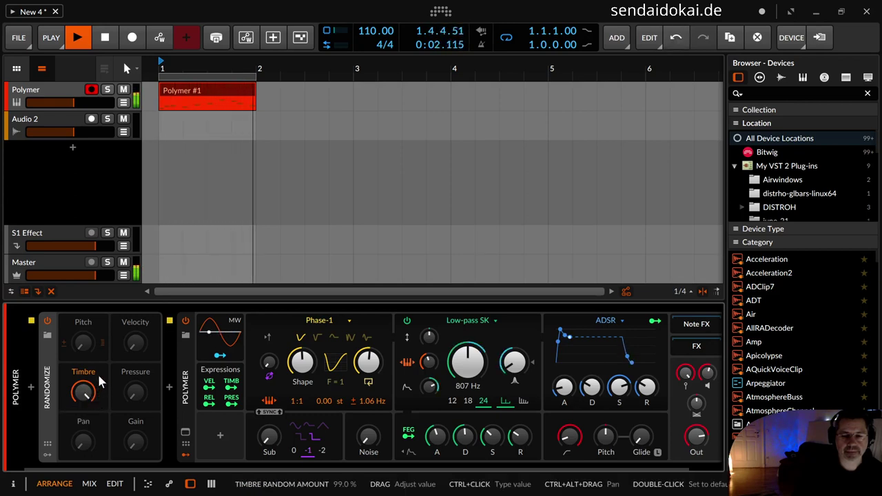
- Enable velocity and pitch randomization at about half amount each alongside timbre, and stop playback
{"action": "left_click_drag", "start_coordinate": [135, 343], "coordinate": [135, 303]}
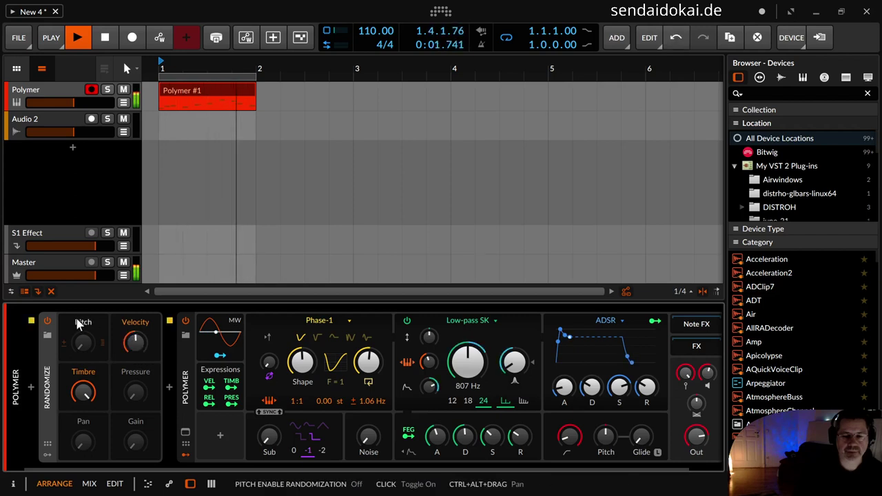
{"action": "left_click_drag", "start_coordinate": [81, 342], "coordinate": [81, 310]}
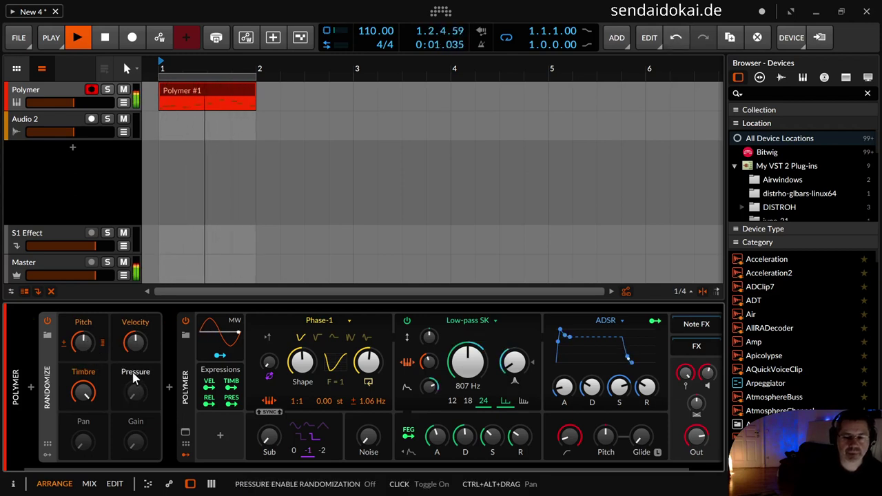
{"action": "key", "text": "space"}
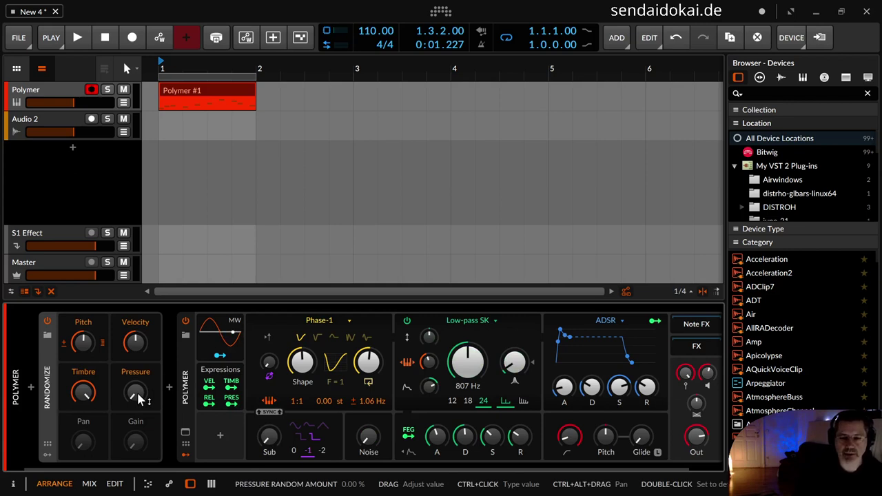
- Restart playback with pressure randomization enabled and raise the pressure random amount to its maximum
{"action": "key", "text": "space"}
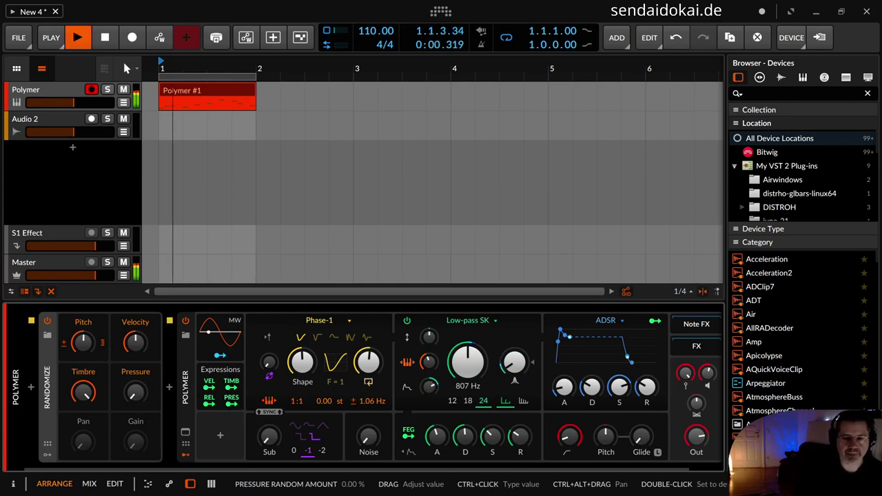
{"action": "left_click_drag", "start_coordinate": [137, 394], "coordinate": [137, 324]}
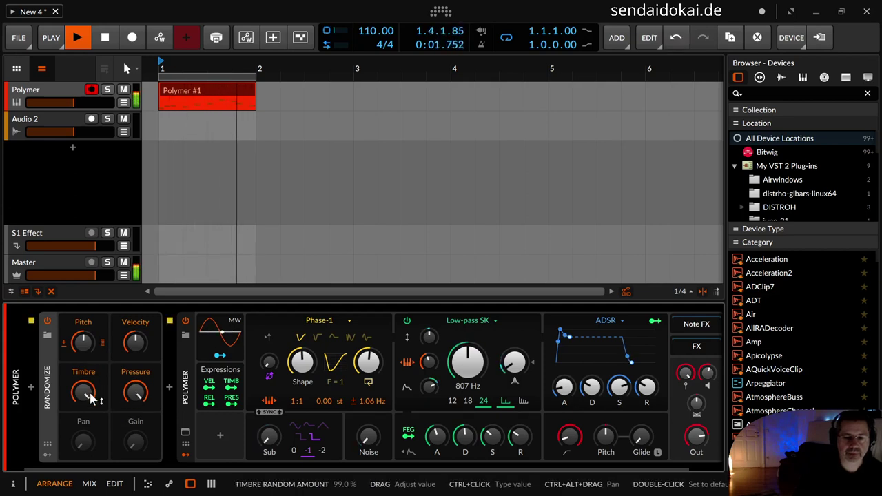
- Lower the timbre random amount, set velocity's to 82%, and disable pitch, velocity and timbre randomization
{"action": "mouse_move", "coordinate": [87, 399]}
{"action": "left_mouse_down"}
{"action": "mouse_move", "coordinate": [117, 406]}
{"action": "mouse_move", "coordinate": [83, 372]}
{"action": "mouse_move", "coordinate": [83, 399]}
{"action": "mouse_move", "coordinate": [84, 390]}
{"action": "left_mouse_up"}
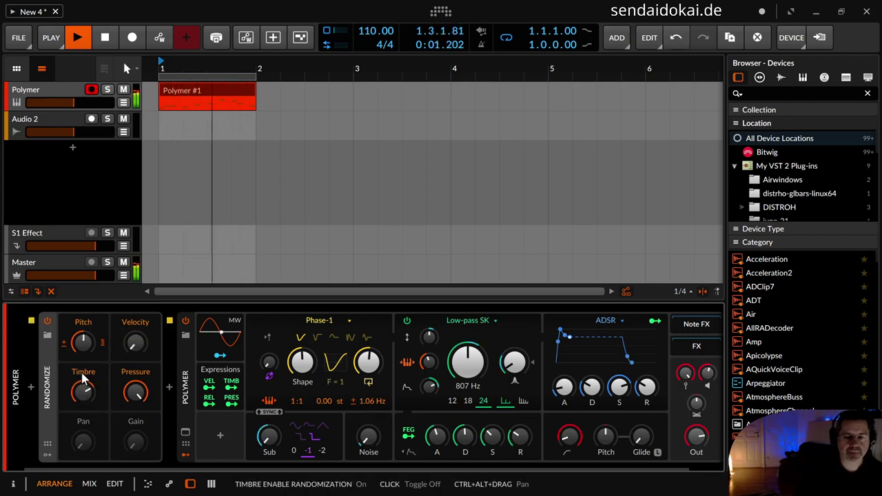
{"action": "left_click", "coordinate": [83, 391], "text": "ctrl"}
{"action": "left_click_drag", "start_coordinate": [135, 355], "coordinate": [135, 348]}
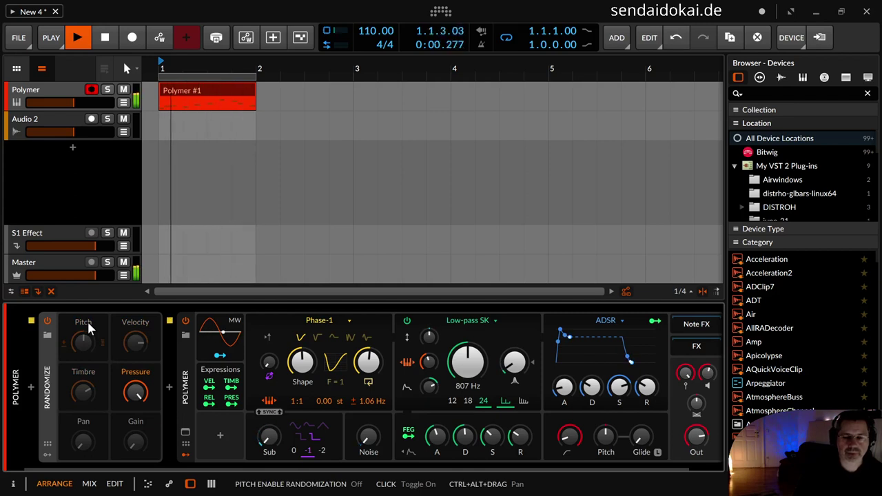
- Enable pan randomization, raise its random amount close to maximum during playback, and re-enable velocity randomization
{"action": "key", "text": "space"}
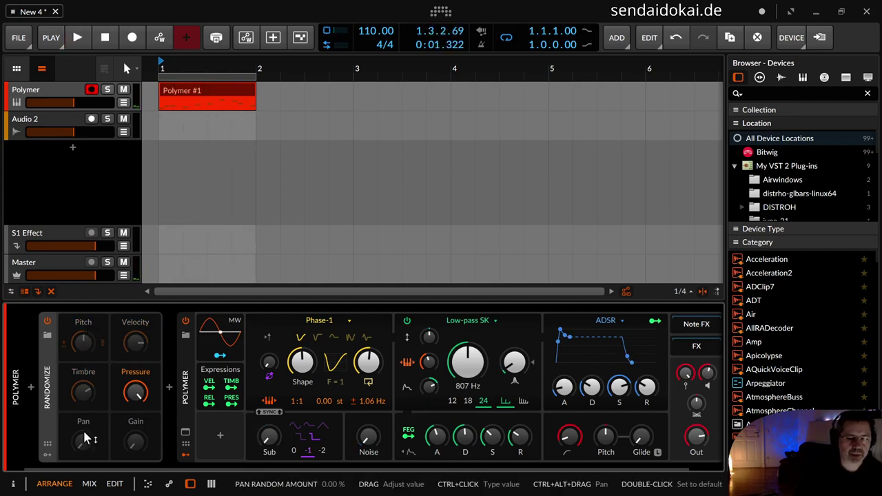
{"action": "left_click", "coordinate": [83, 422]}
{"action": "key", "text": "space"}
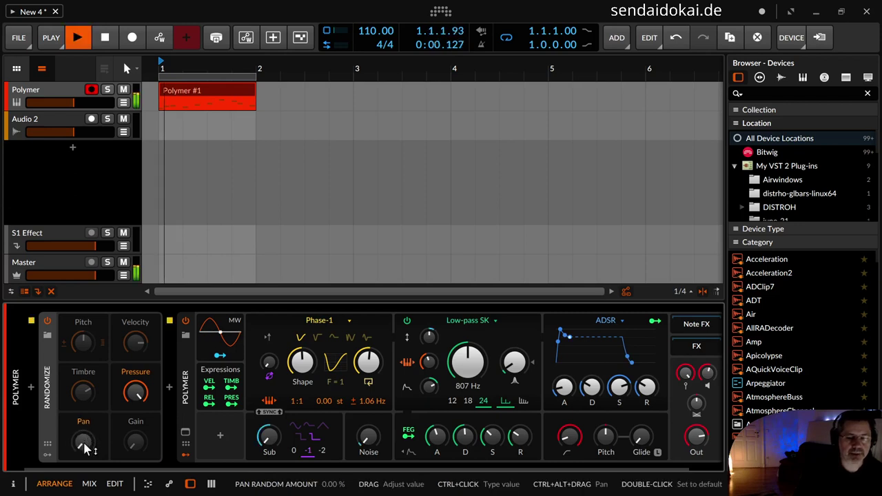
{"action": "left_click_drag", "start_coordinate": [82, 441], "coordinate": [86, 424]}
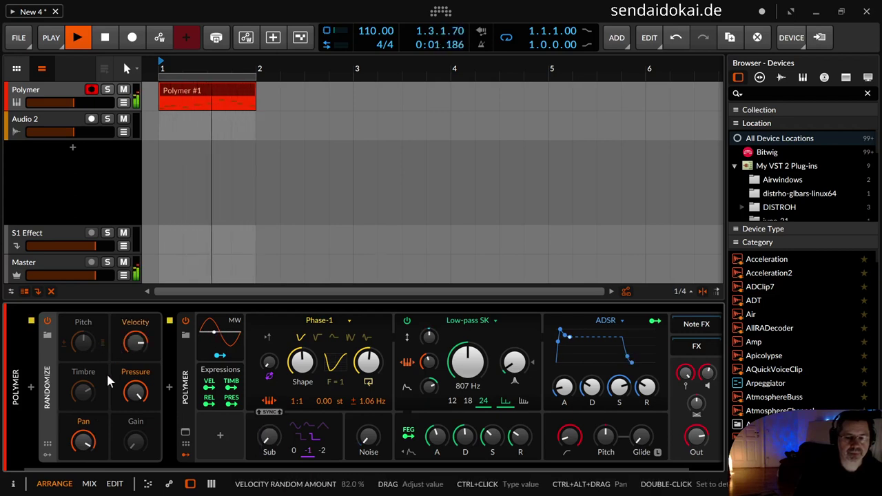
- Enable timbre and pitch randomization during playback, raise timbre's random amount to maximum, and bring velocity's down to about a third
{"action": "left_click_drag", "start_coordinate": [134, 345], "coordinate": [134, 302]}
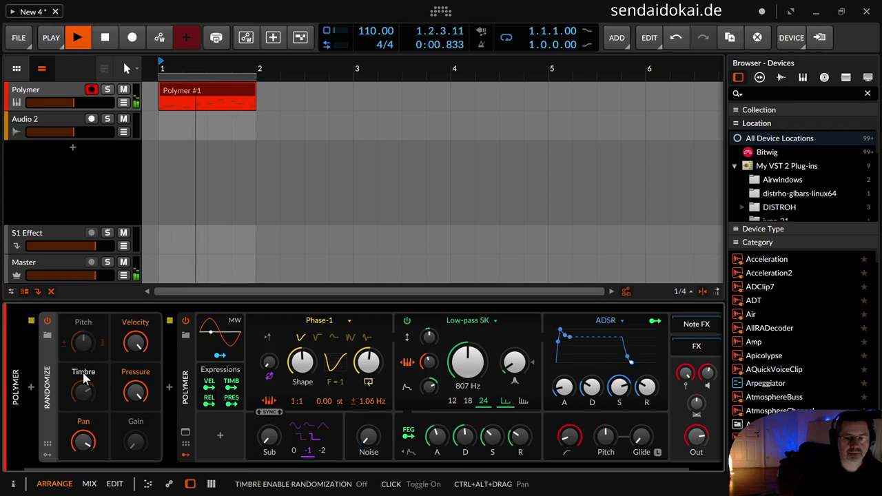
{"action": "left_click_drag", "start_coordinate": [83, 377], "coordinate": [83, 375]}
{"action": "left_click_drag", "start_coordinate": [135, 342], "coordinate": [135, 378]}
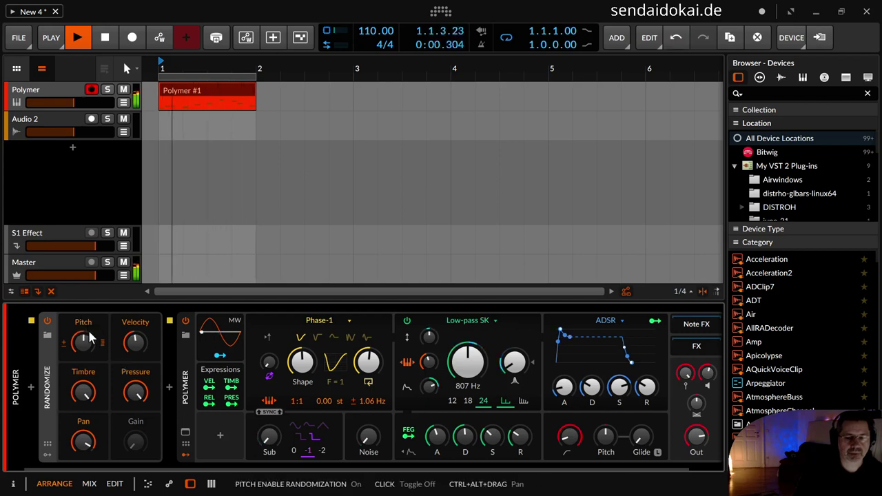
{"action": "left_click_drag", "start_coordinate": [83, 339], "coordinate": [86, 365]}
{"action": "left_click_drag", "start_coordinate": [135, 350], "coordinate": [135, 358]}
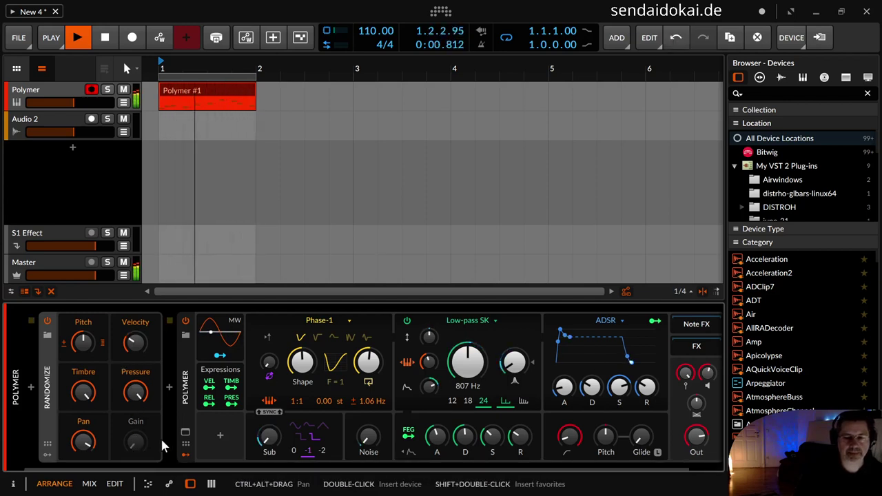
- Enable gain randomization, restart playback, and raise the gain random amount to 10.3%
{"action": "left_click", "coordinate": [138, 423]}
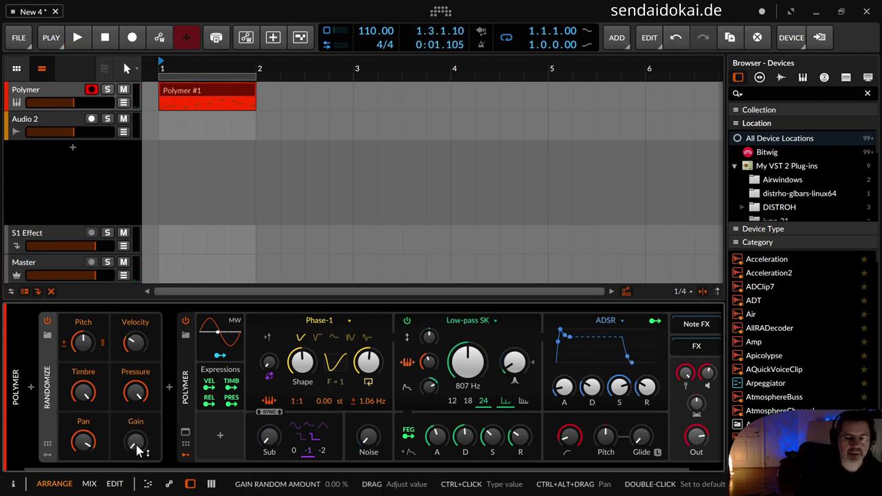
{"action": "key", "text": "space"}
{"action": "left_click_drag", "start_coordinate": [138, 449], "coordinate": [138, 436]}
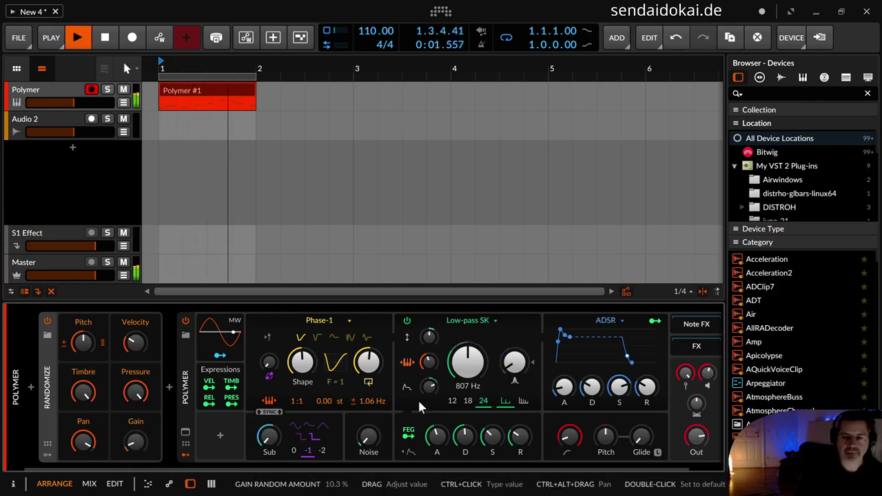
{"action": "mouse_move", "coordinate": [688, 372]}
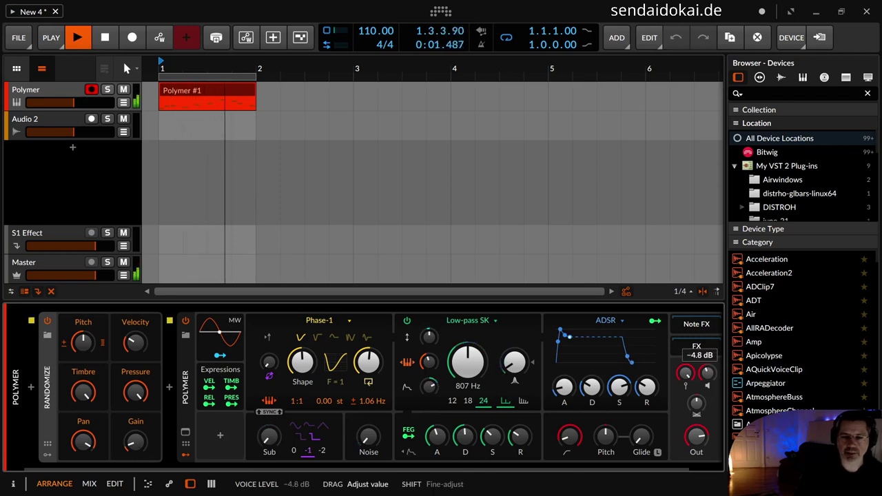
- Disable velocity randomization, set the gain random amount to 76.3% during playback, and stop playback
{"action": "key", "text": "space"}
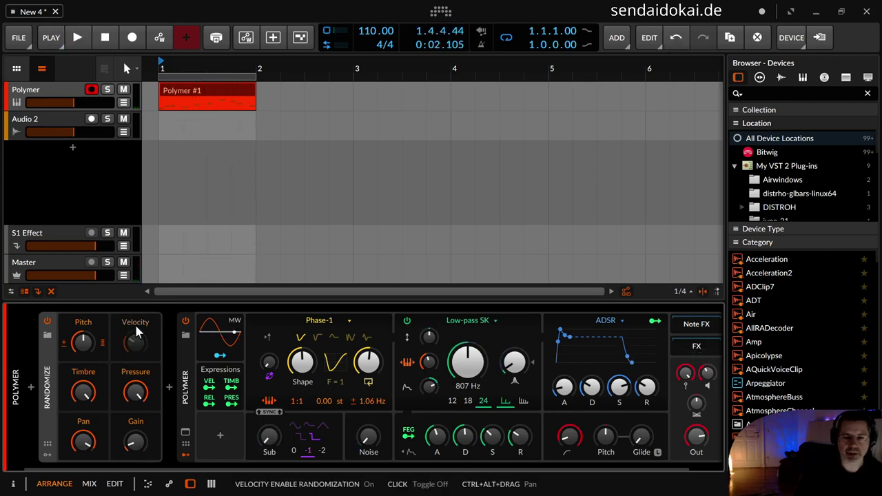
{"action": "key", "text": "space"}
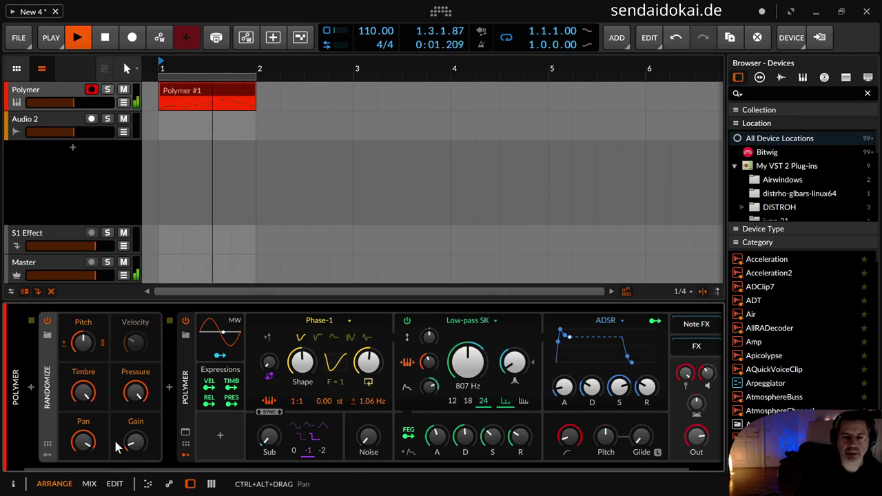
{"action": "left_click_drag", "start_coordinate": [133, 442], "coordinate": [133, 390]}
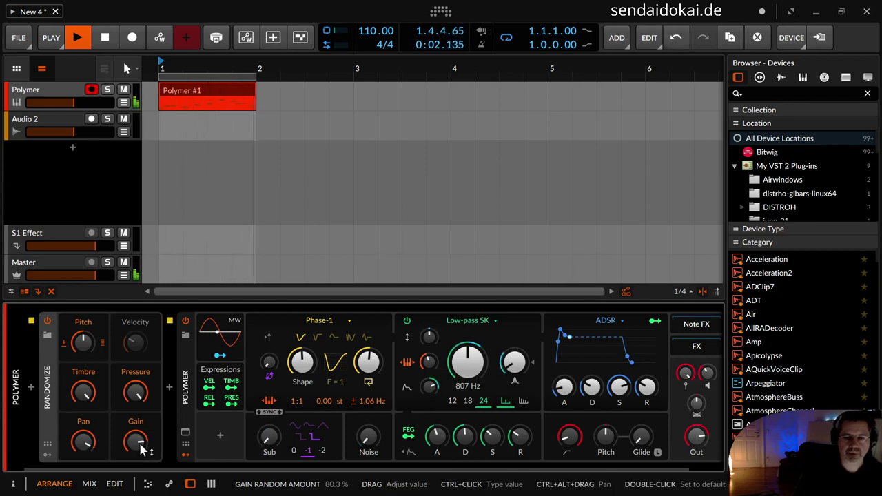
{"action": "left_click_drag", "start_coordinate": [143, 449], "coordinate": [145, 441]}
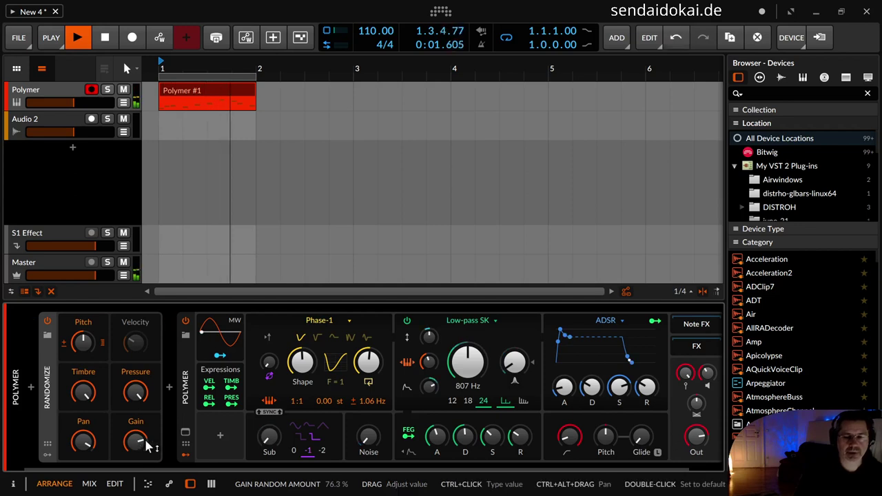
{"action": "key", "text": "space"}
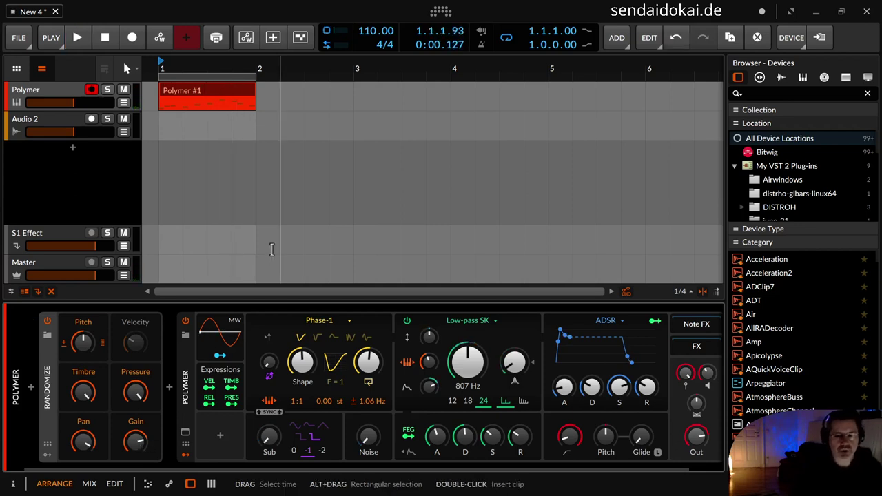